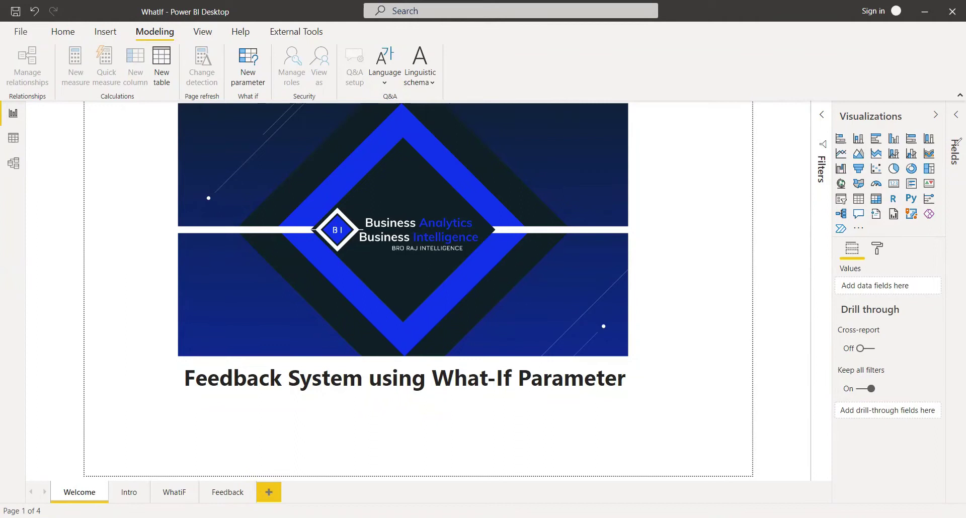
Step: Review the What If notes on the Intro page and the annotated parameter dialog on the WhatiF page
click(131, 496)
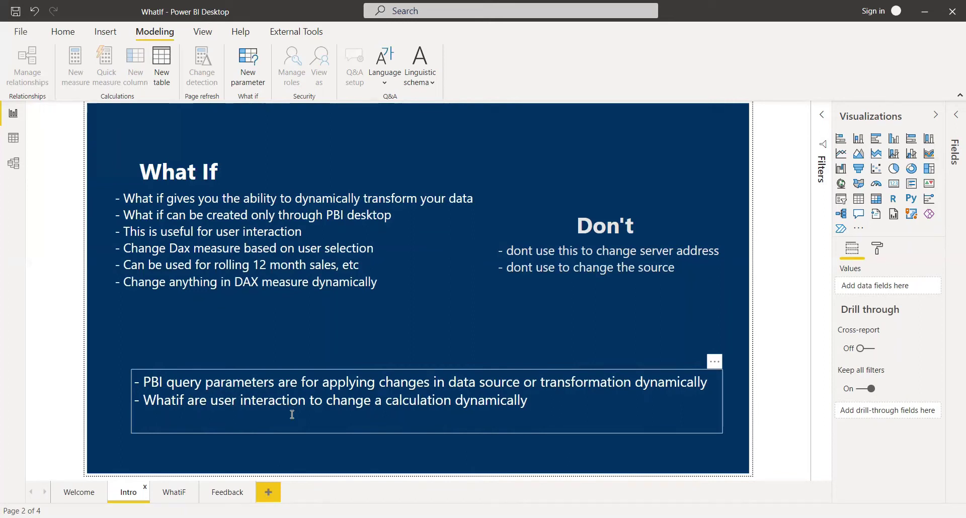
click(236, 272)
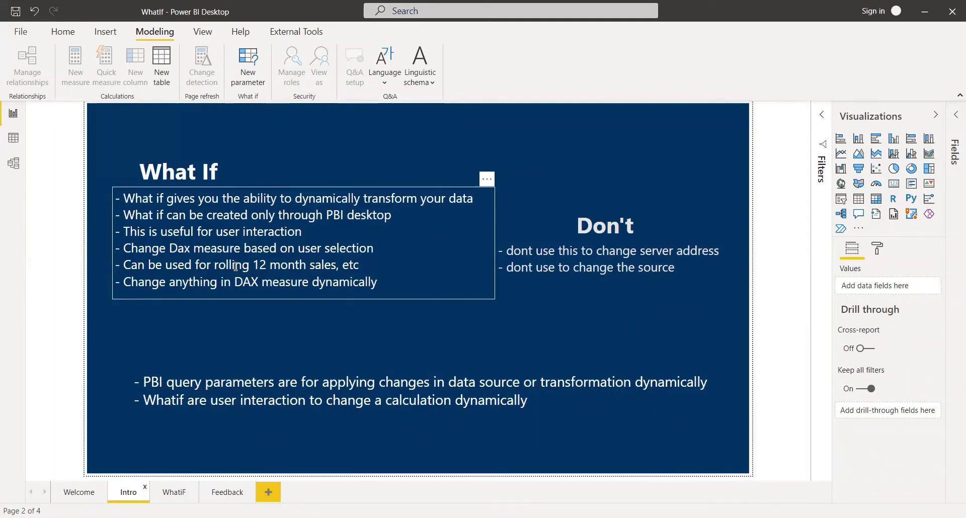
click(549, 352)
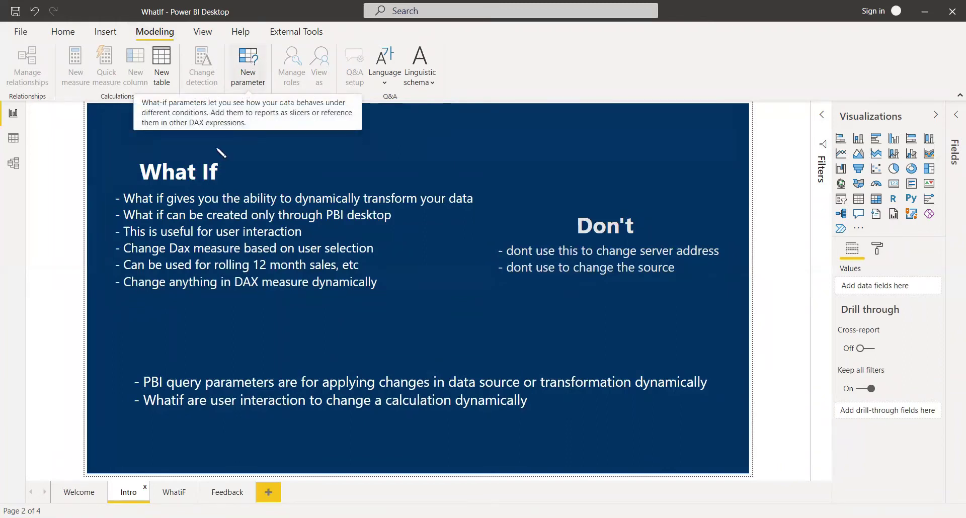
click(175, 493)
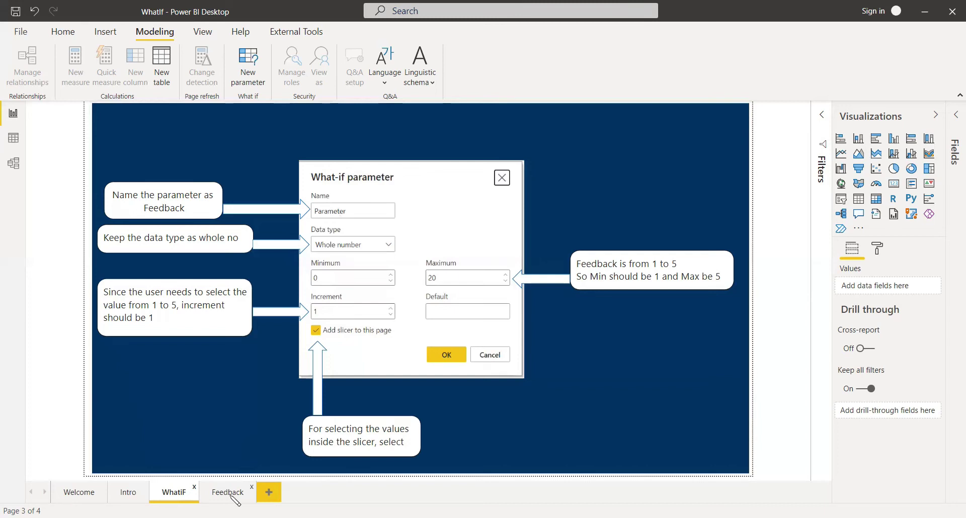
Step: Start a new what-if parameter on the Feedback page and name it Feedback
click(231, 495)
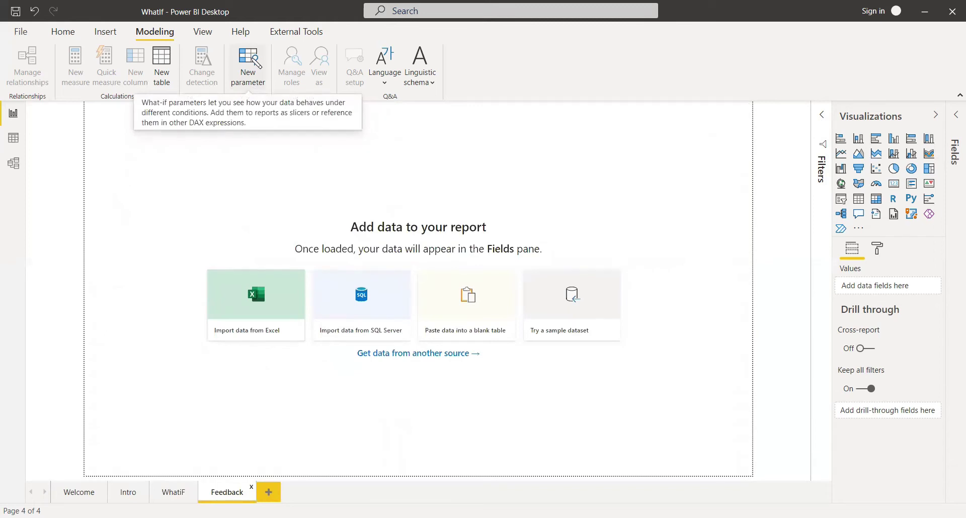
click(256, 63)
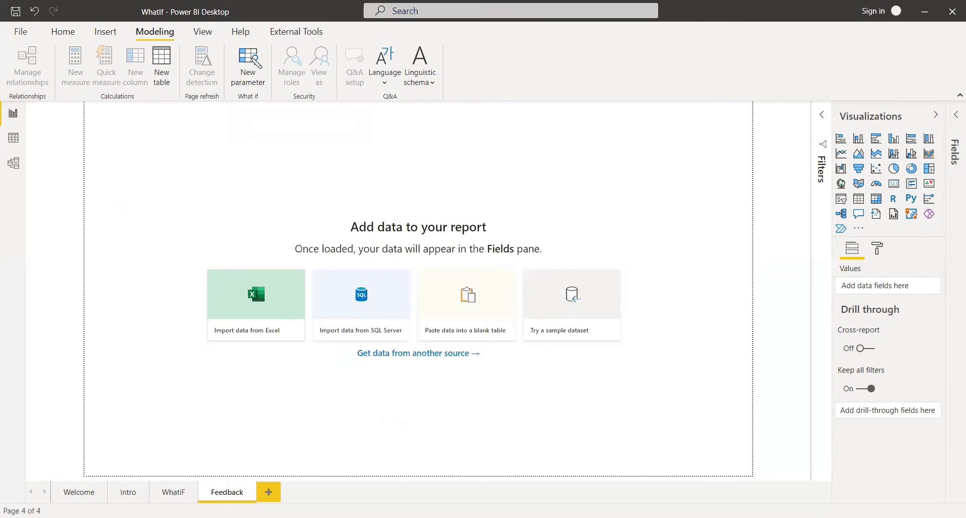
click(426, 186)
drag(426, 186, 361, 187)
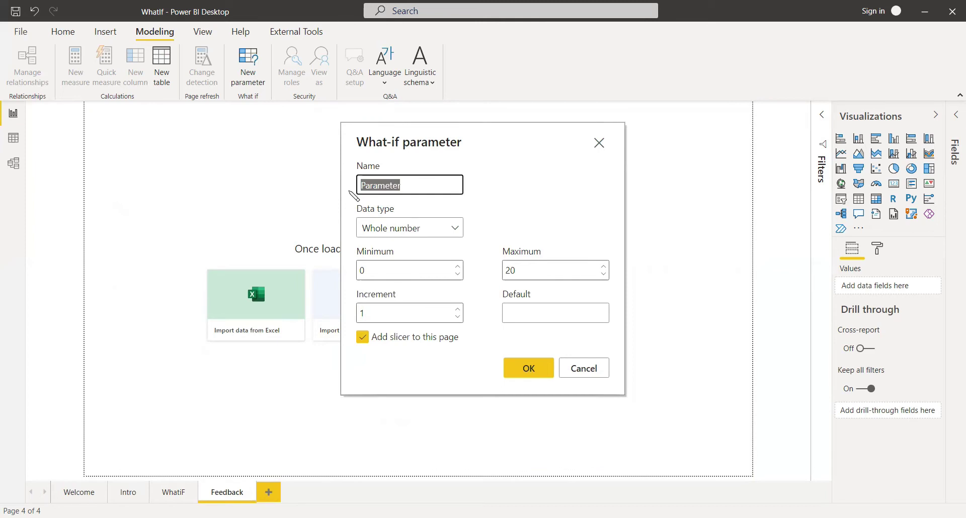
text(Feedback)
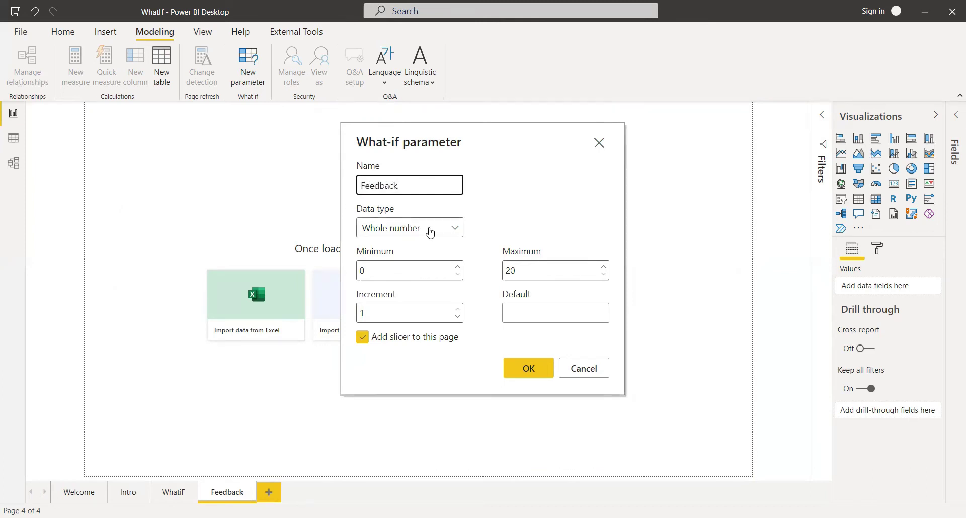
Step: Set the parameter's minimum to 1, maximum to 5 and default to 1, and create it with its slicer
double_click(362, 271)
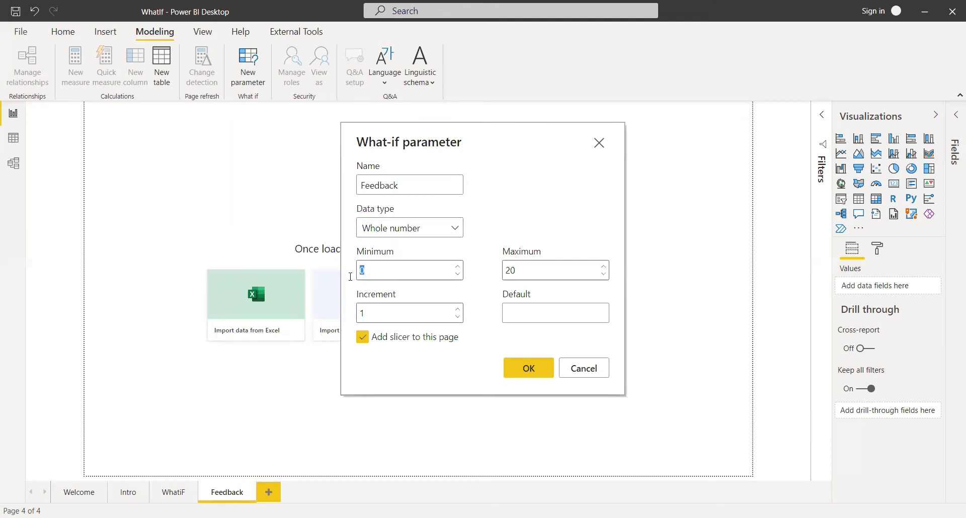
text(1)
click(558, 272)
key(BackSpace)
key(BackSpace)
text(5)
click(539, 314)
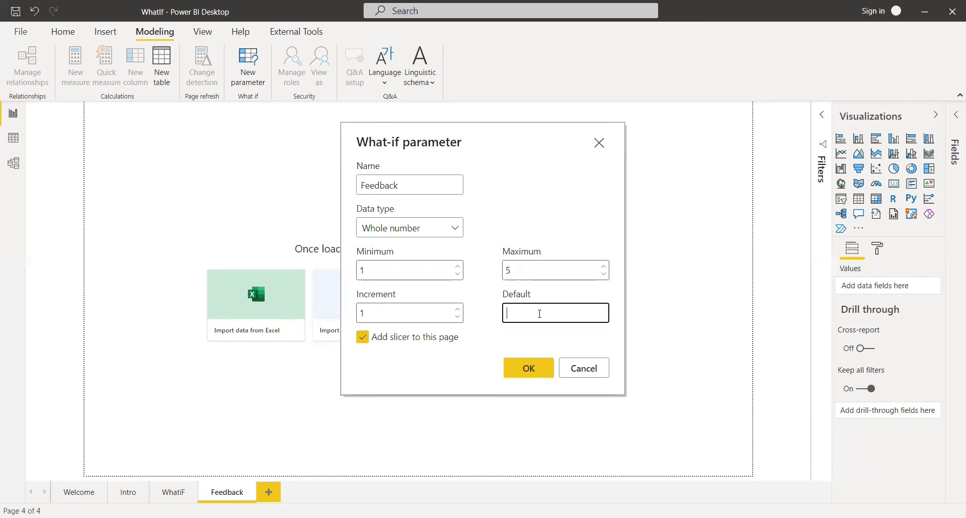
text(1)
click(534, 370)
click(534, 371)
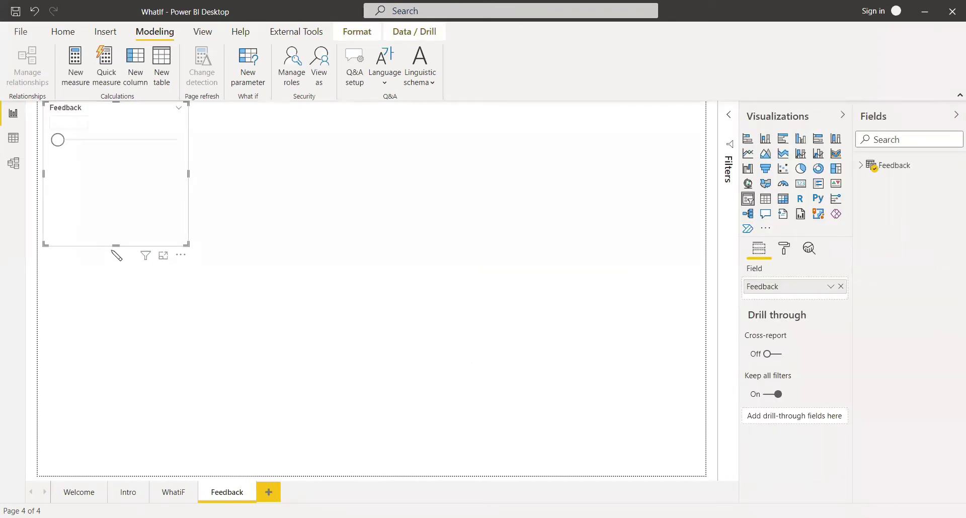
Step: Reposition the Feedback slicer to the middle of the page at a reduced height, and test its slider, ending at 1
drag(140, 183, 435, 336)
drag(415, 395, 417, 323)
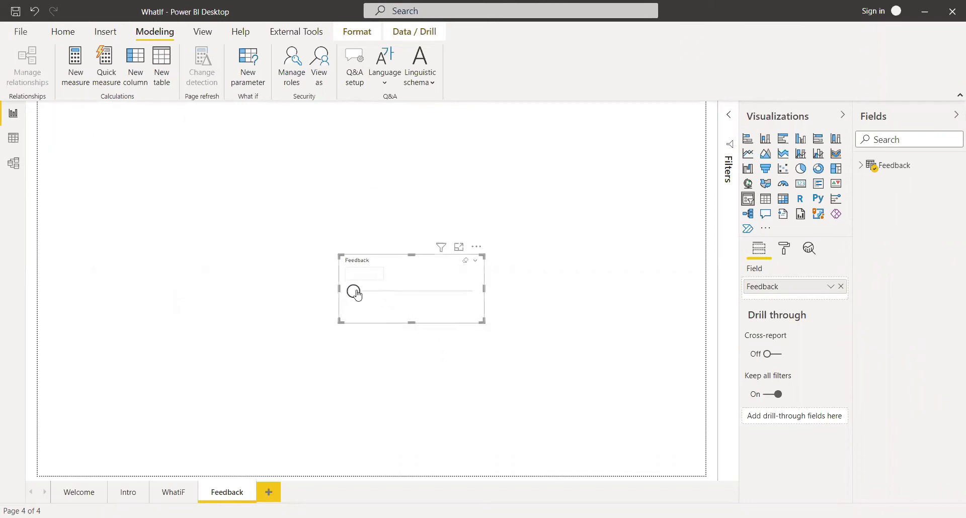
drag(354, 292, 470, 301)
drag(475, 294, 392, 301)
drag(384, 292, 353, 302)
Step: Add a calculated column named Emoji to the Feedback table in the data view
click(863, 169)
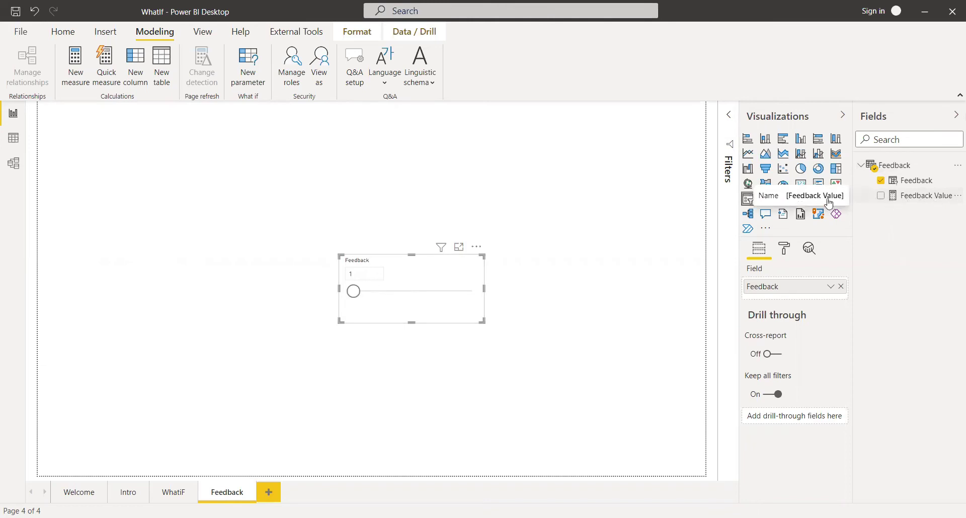
click(14, 140)
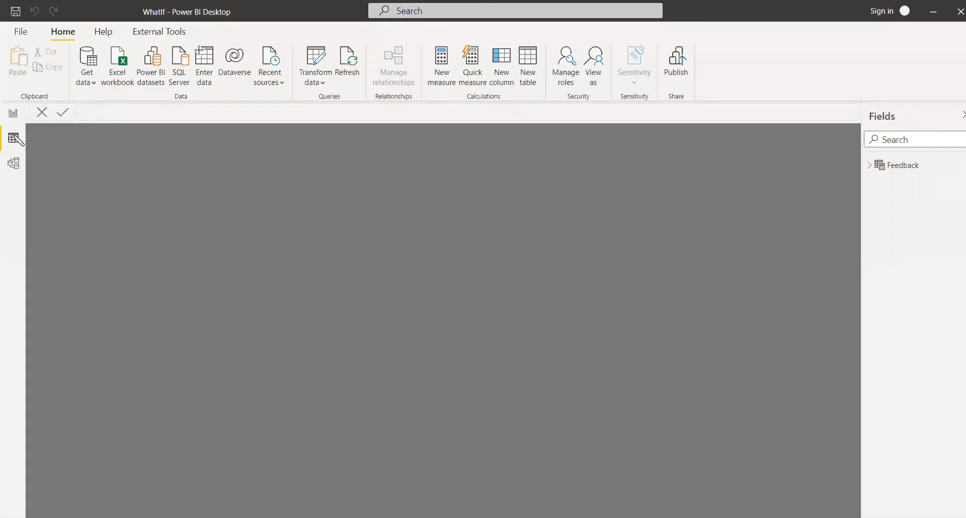
click(903, 168)
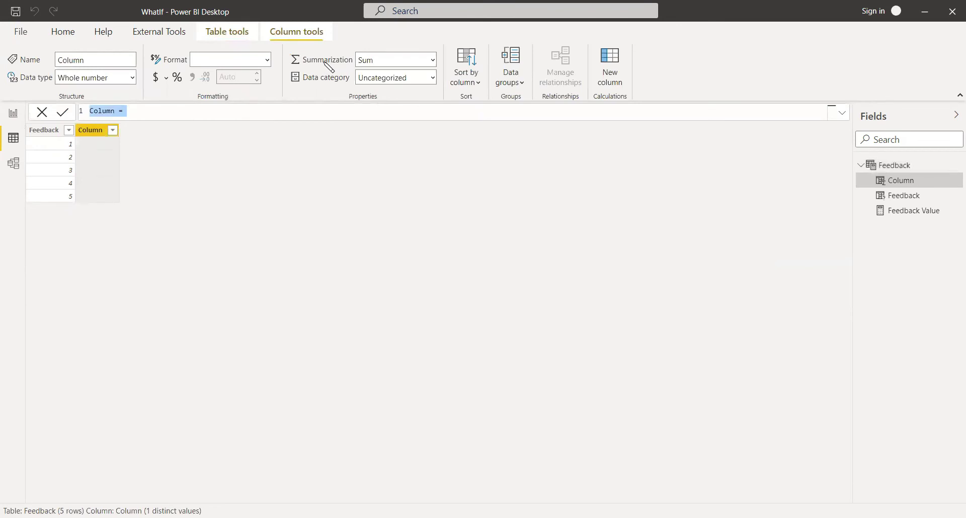
text(Emoji)
text(= )
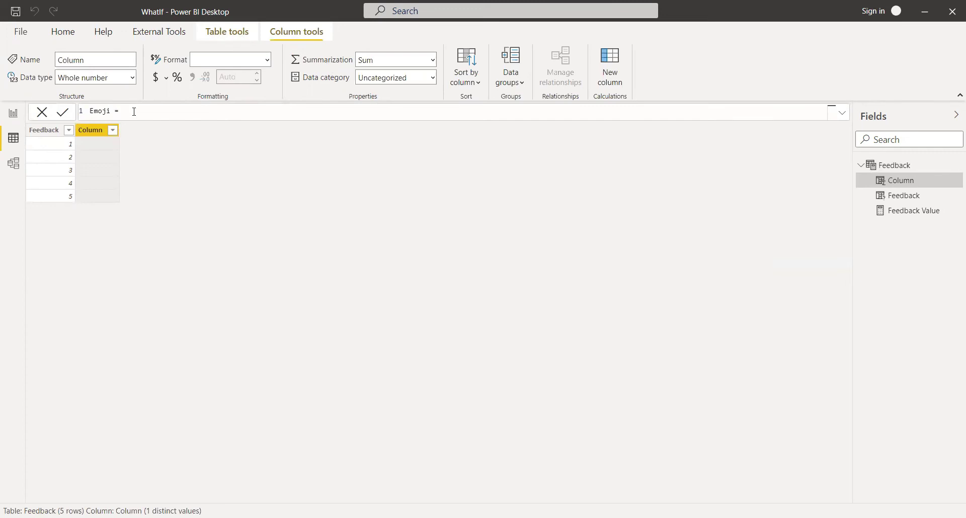
Step: Begin the Emoji column's formula with a SWITCH function that uses TRUE() as its expression
text(switch)
key(Tab)
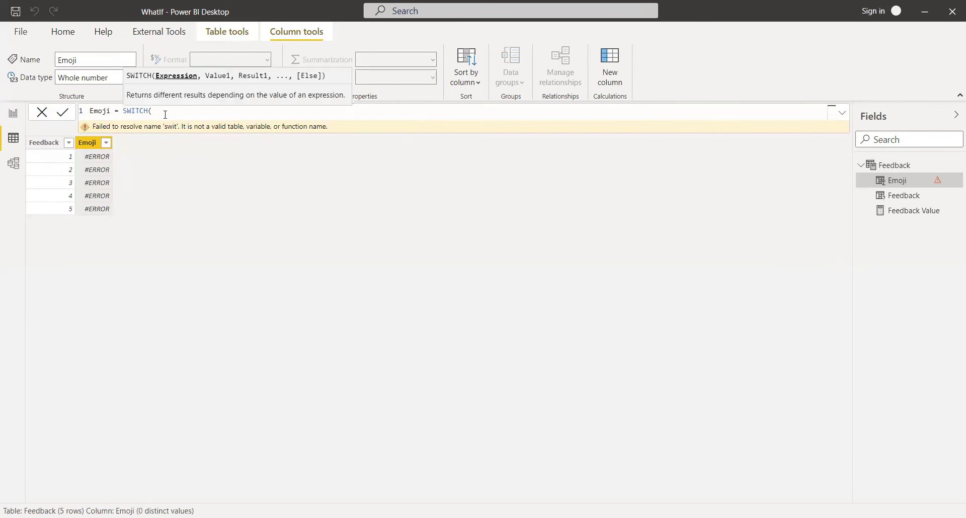
text(true)
key(Tab)
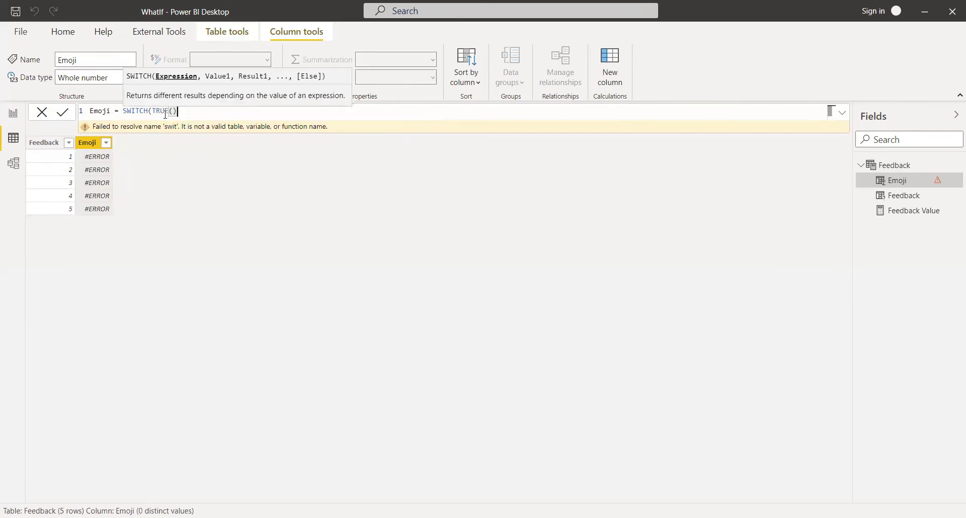
text(,)
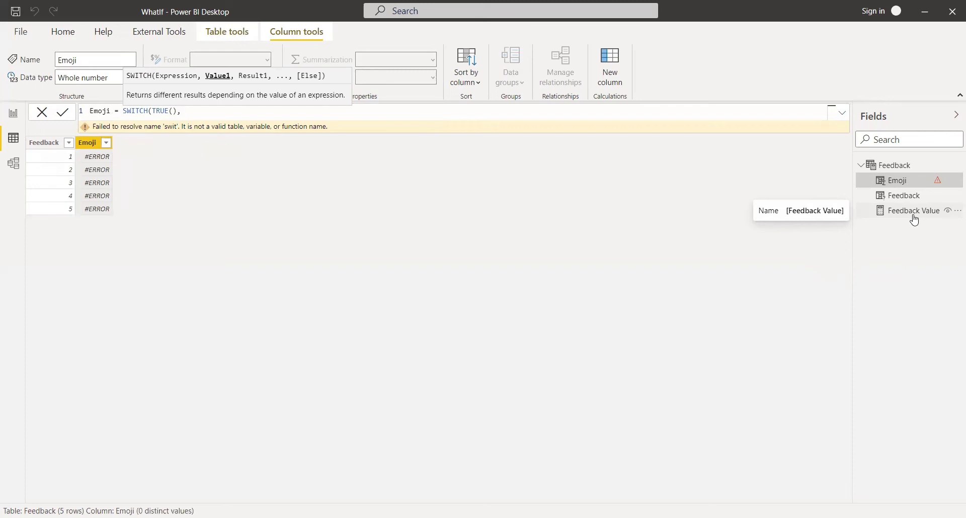
Step: Add the first SWITCH case, returning the red angry face emoji when Feedback[Feedback Value]=1
text(fee)
key(Down)
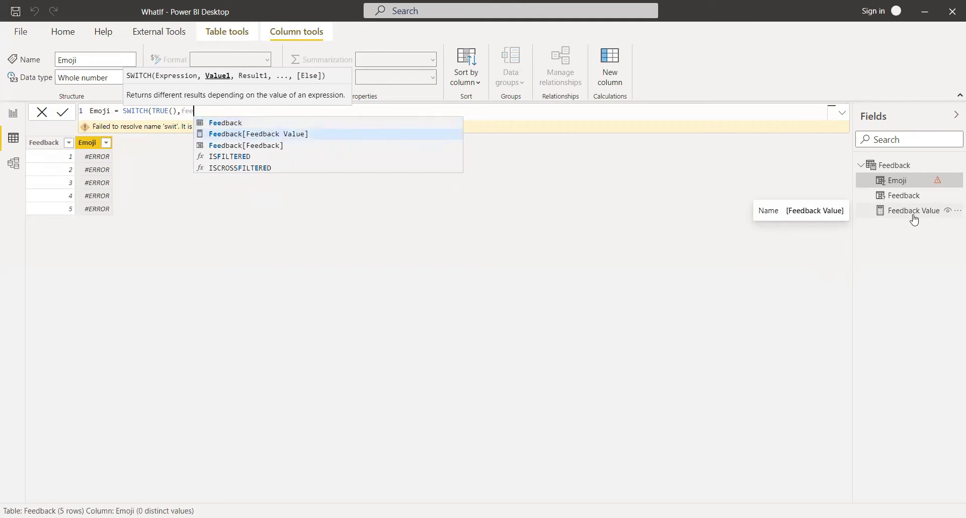
key(Tab)
text(=1)
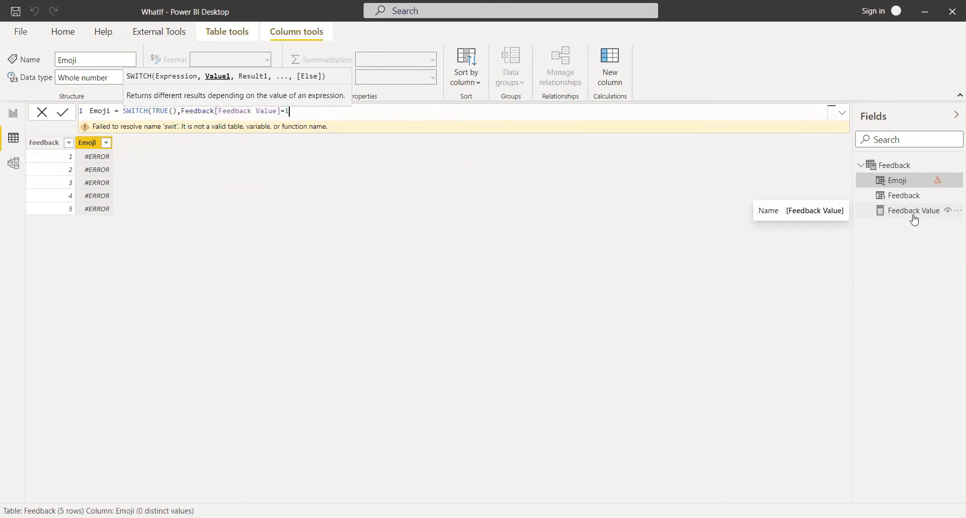
text(,")
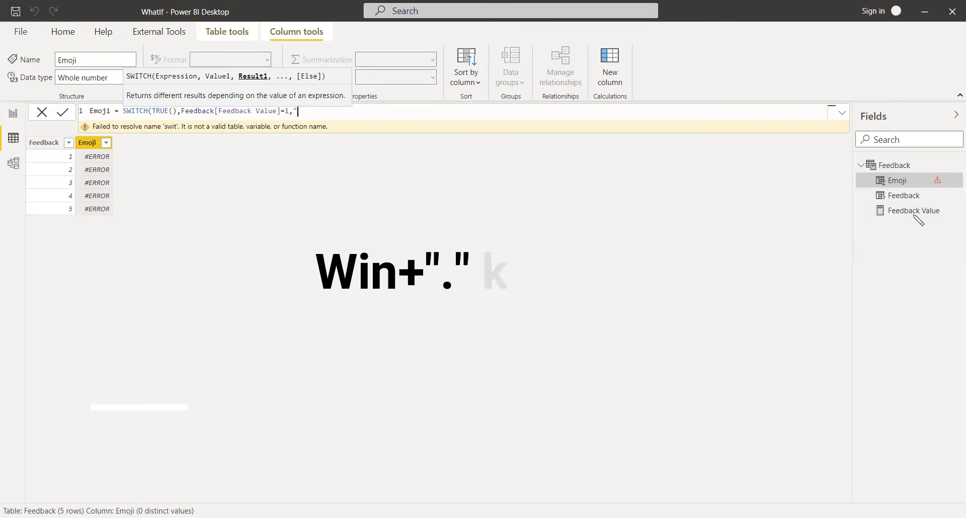
text(😡😡)
key(BackSpace)
text(")
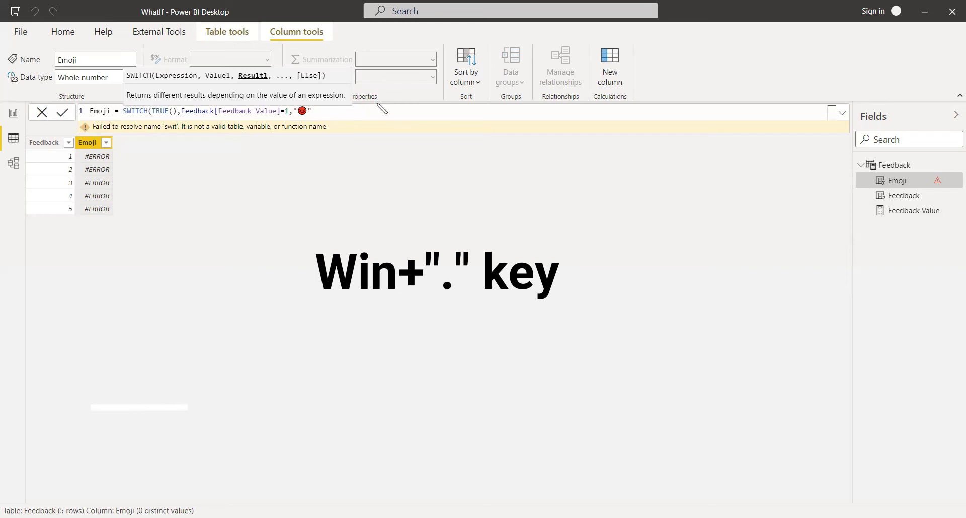
Step: Add a second SWITCH case returning the frowning face emoji when Feedback[Feedback Value]=2
text(, fee)
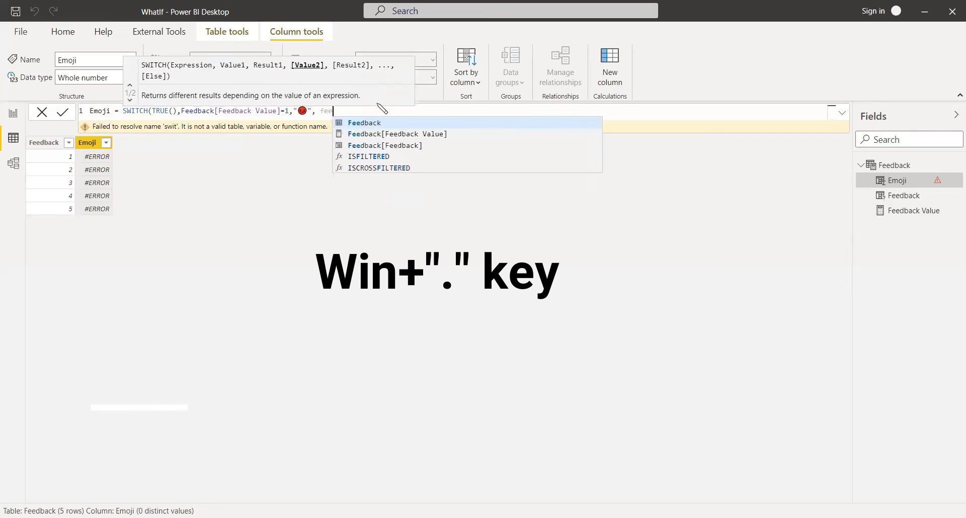
key(Down)
key(Tab)
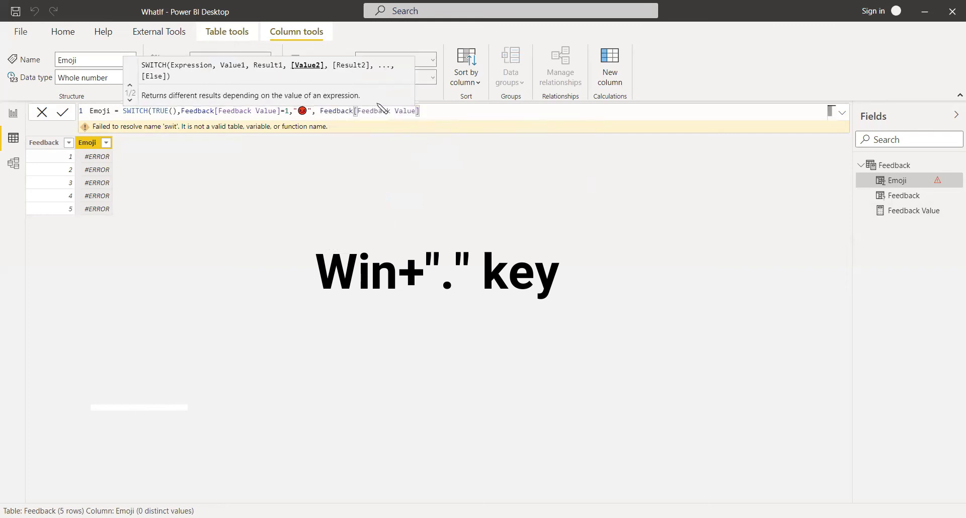
text(=2,)
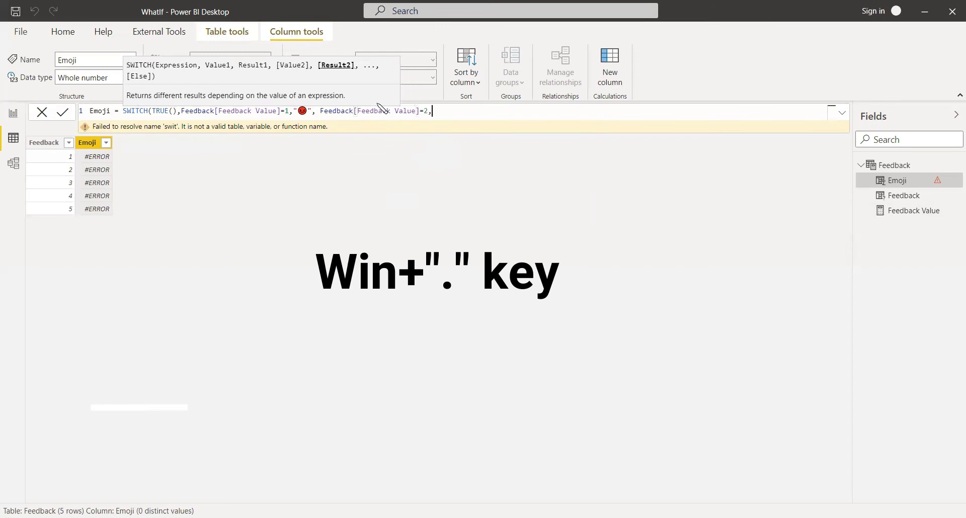
text( ")
text(☹☹)
key(BackSpace)
text(", fee)
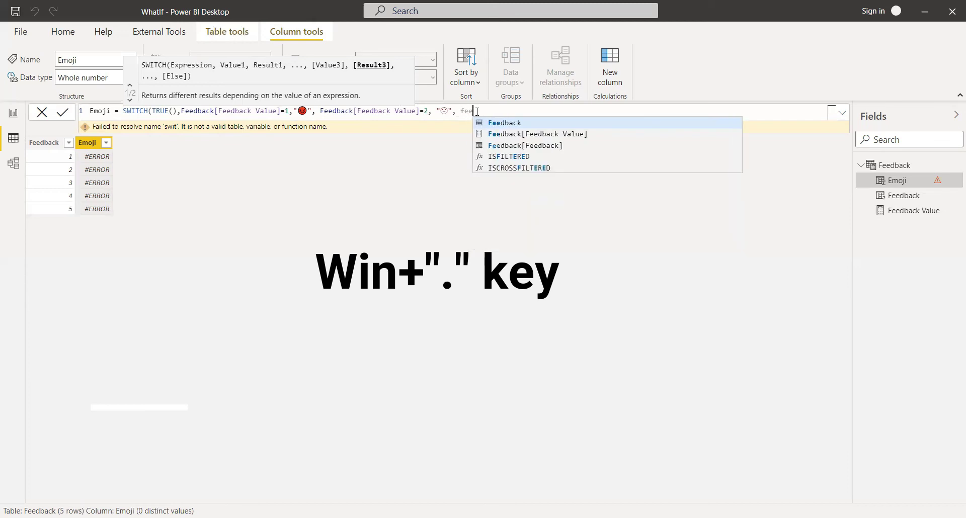
Step: Add a third SWITCH case returning the neutral face emoji when Feedback[Feedback Value]=3
key(Down)
key(Tab)
text(=3, ")
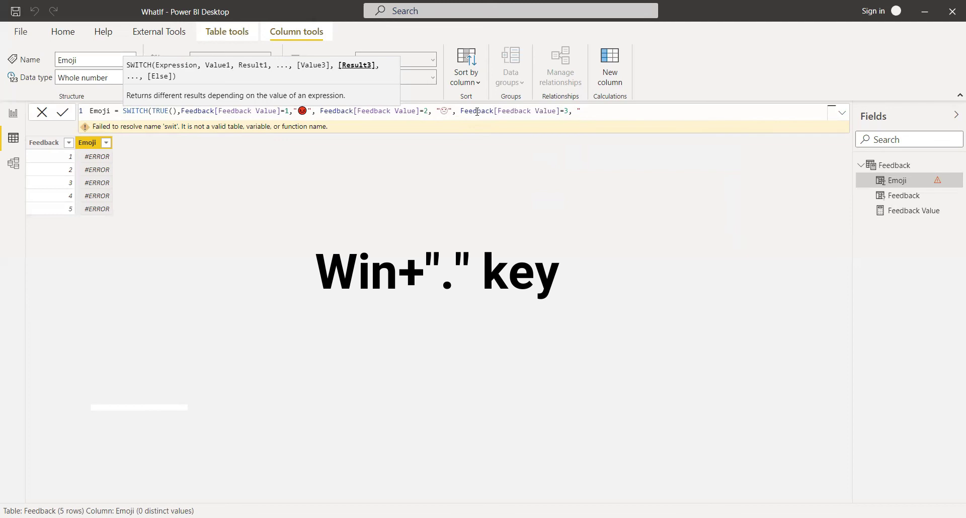
text(😐", fe)
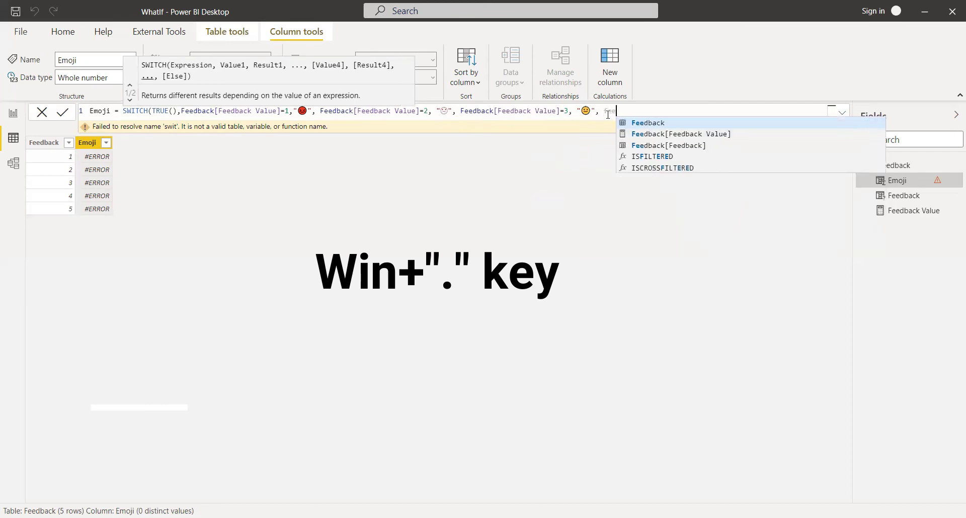
Step: Add a fourth SWITCH case returning a slightly smiling face emoji when Feedback[Feedback Value]=4
text(e)
key(Down)
key(Tab)
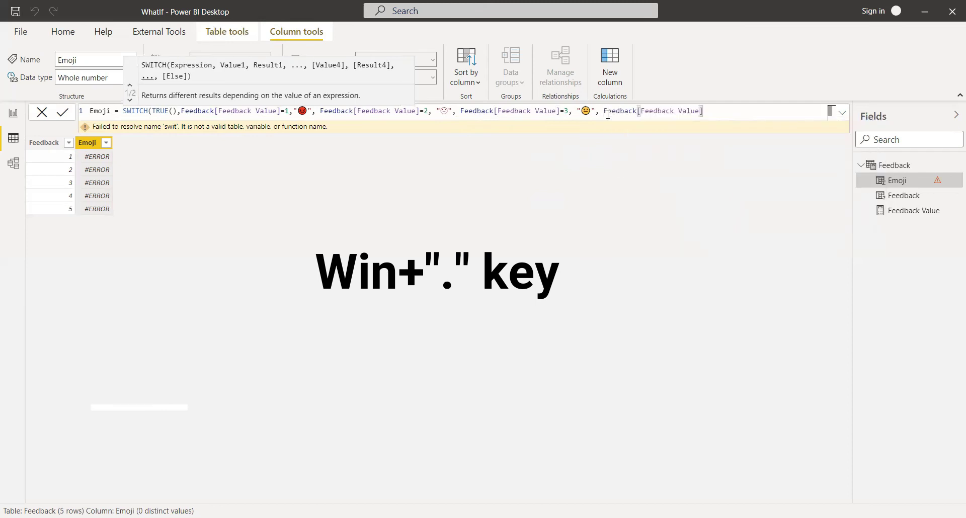
text(=4,)
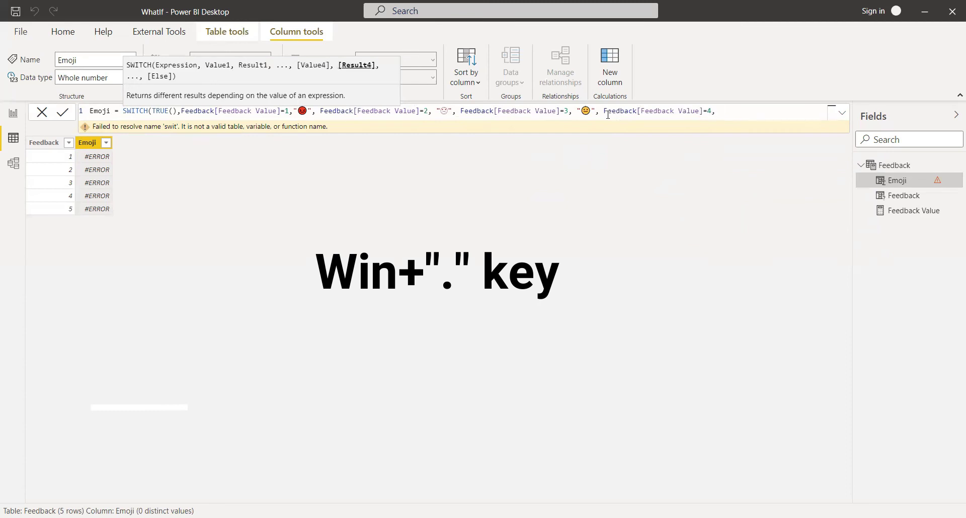
text( ")
text(🙂", fee)
Step: Add a fifth SWITCH case returning the grinning face emoji when Feedback[Feedback Value]=5, and commit the Emoji column's formula
key(Down)
key(Tab)
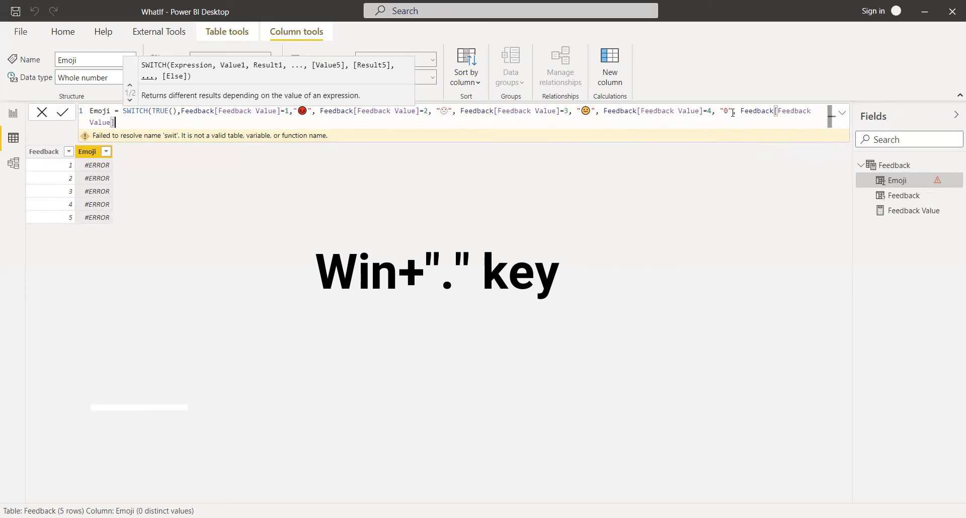
text(=5,)
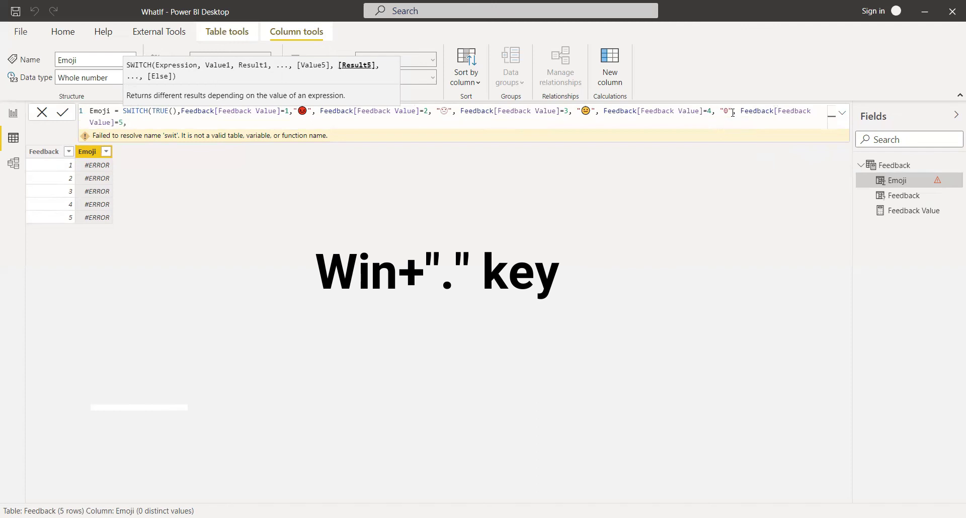
text( ")
text(😀😆)
key(BackSpace)
text())
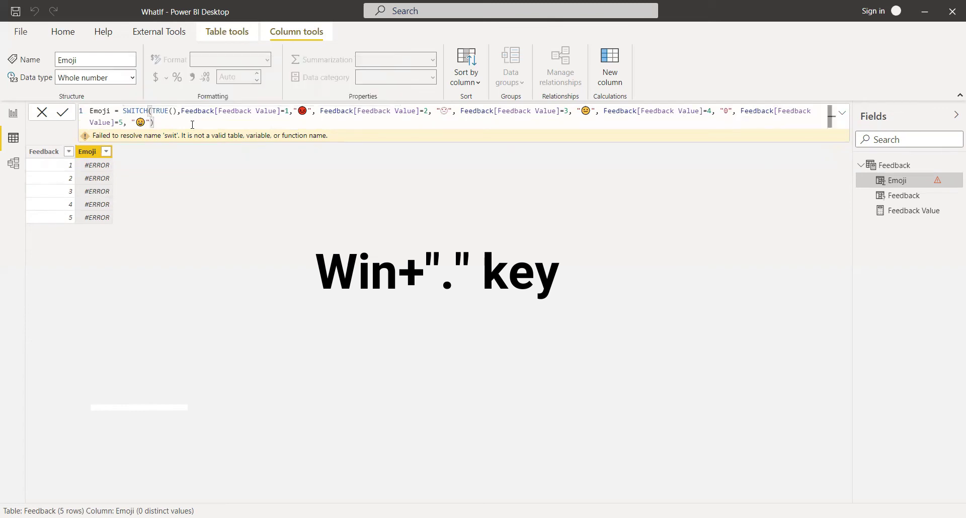
key(Return)
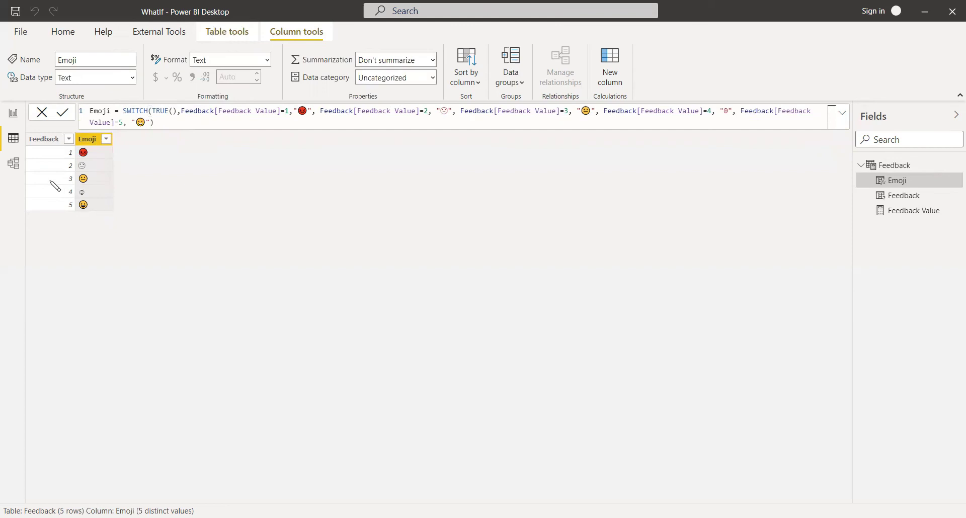
Step: Add an empty card visual to the Feedback report page, place it directly above the Feedback slicer and reduce its height
click(15, 114)
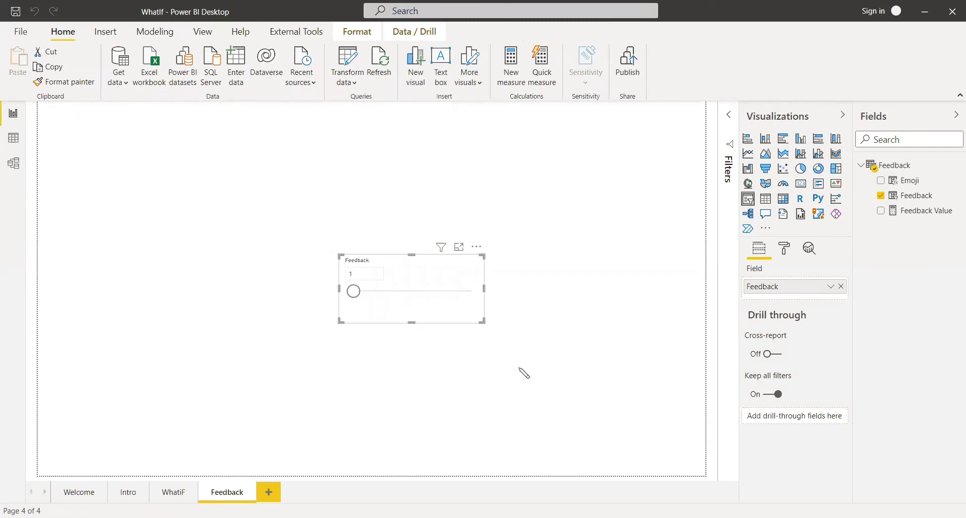
click(531, 302)
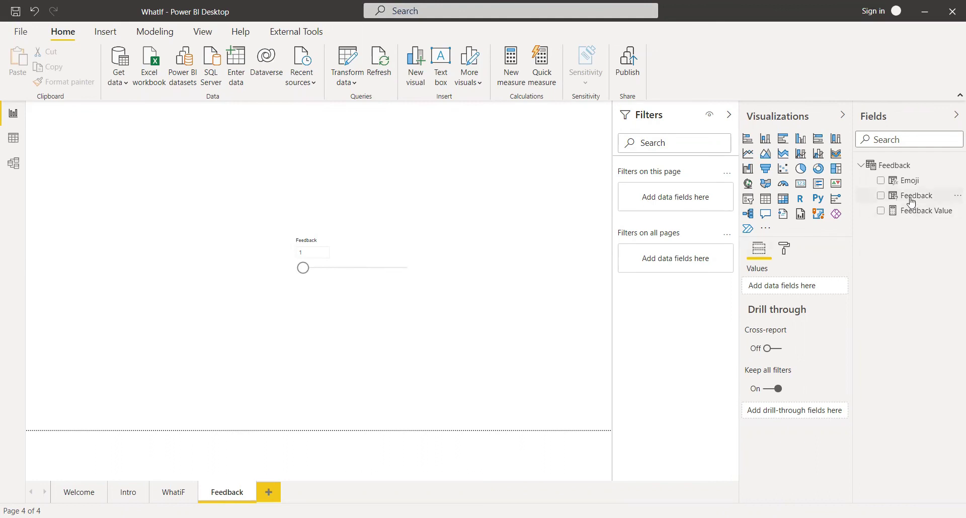
click(801, 186)
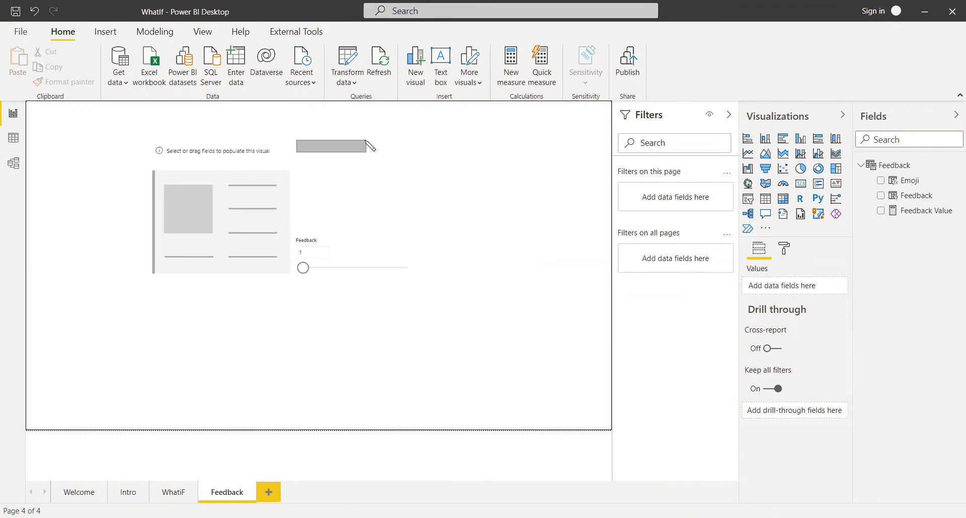
drag(221, 173, 366, 147)
drag(360, 257, 363, 232)
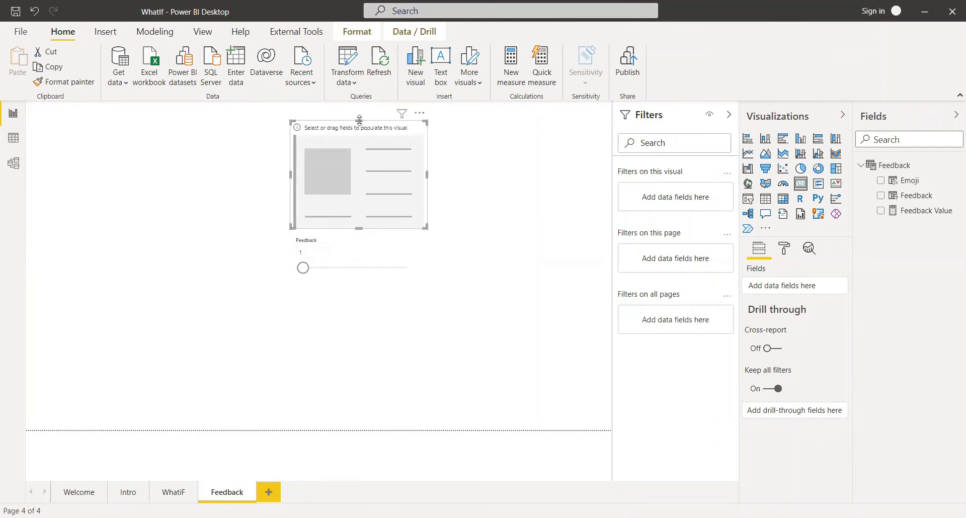
drag(359, 122, 359, 150)
Step: Show the Emoji field in the card and move the Feedback slicer slightly lower beneath it
click(881, 181)
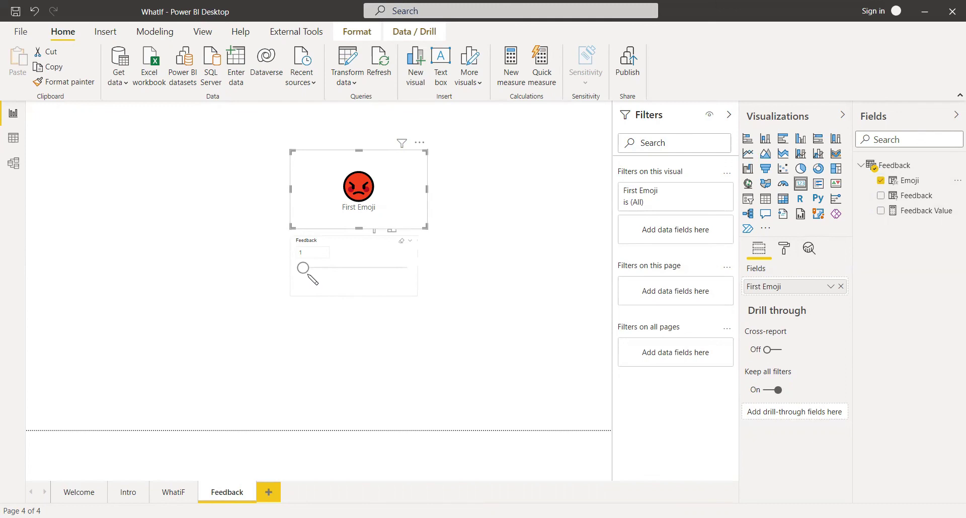
drag(416, 290, 416, 304)
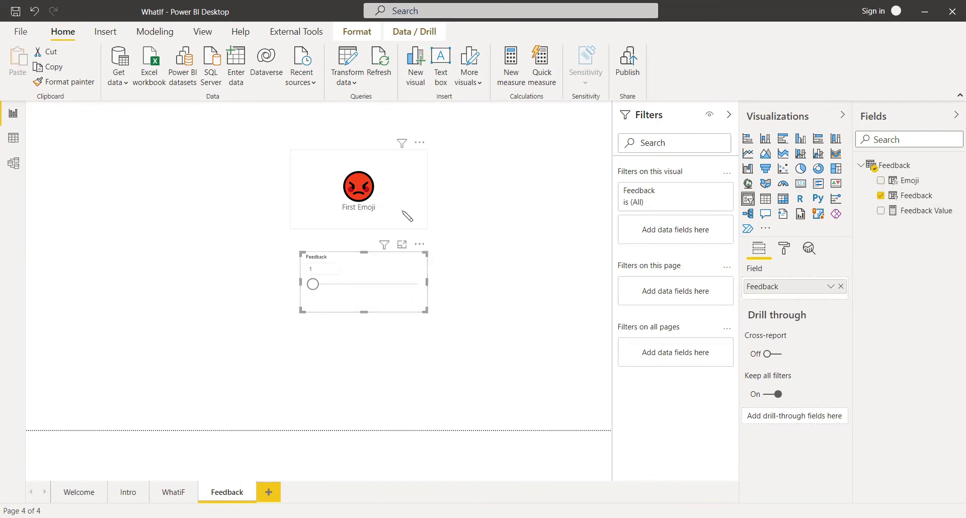
click(330, 289)
click(317, 289)
Step: Turn off the category label on the emoji card
click(423, 224)
click(786, 248)
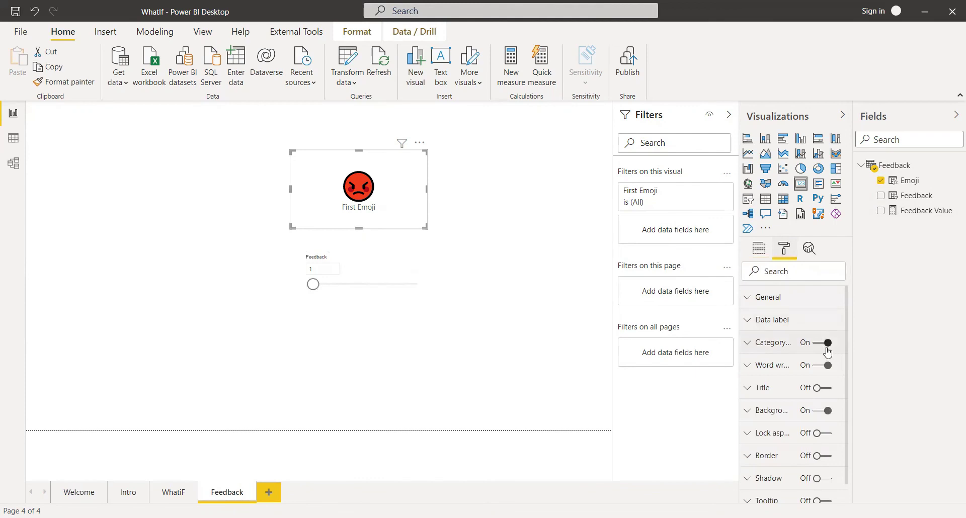
click(826, 348)
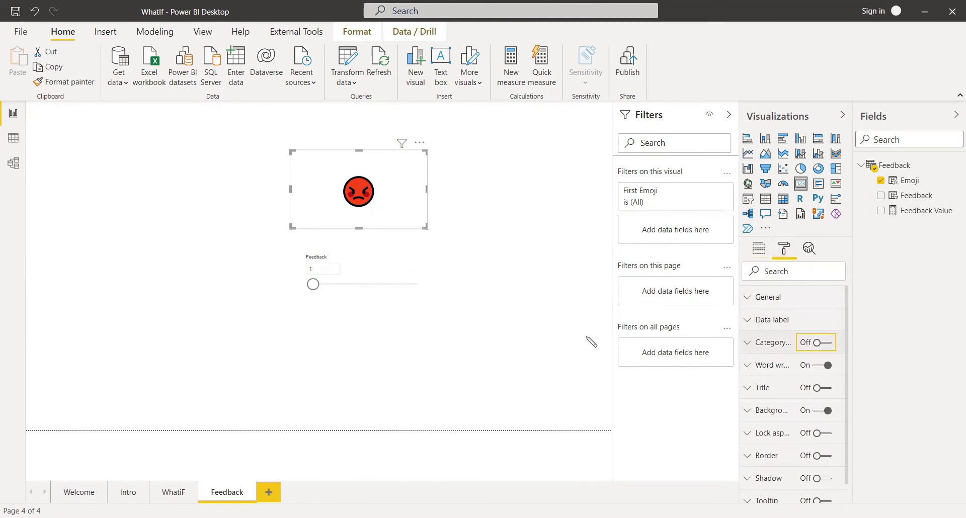
click(543, 321)
Step: Test the emoji card by setting the Feedback slicer to 2, 3, 4 and 5 in turn
click(399, 301)
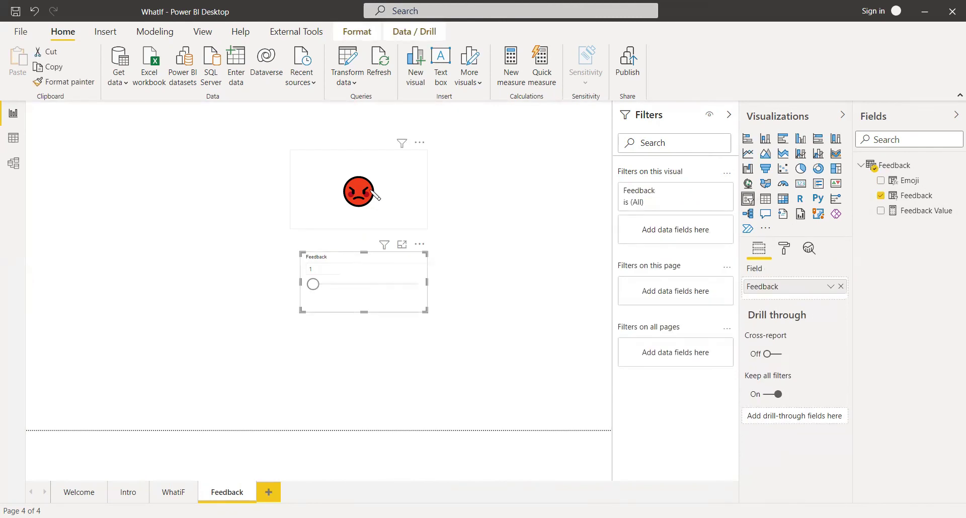
click(492, 235)
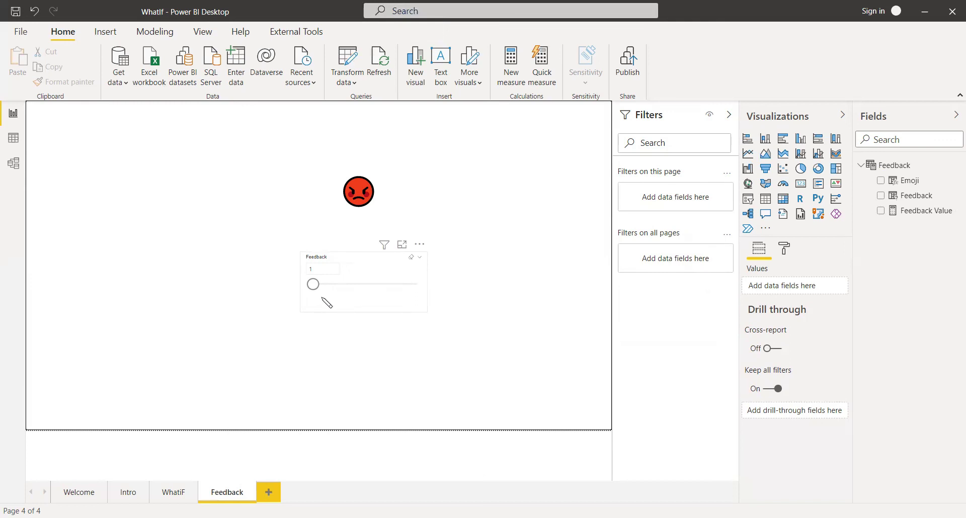
drag(314, 284, 339, 285)
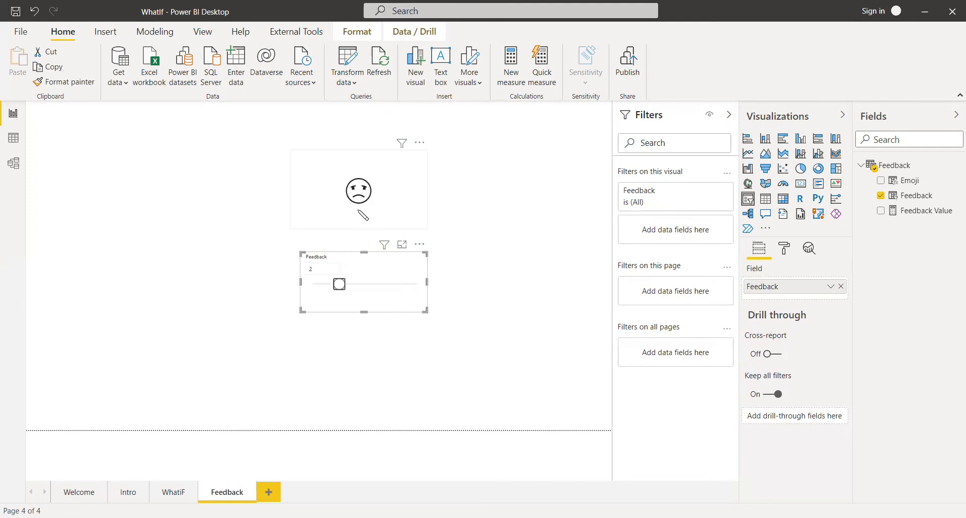
drag(341, 290, 365, 287)
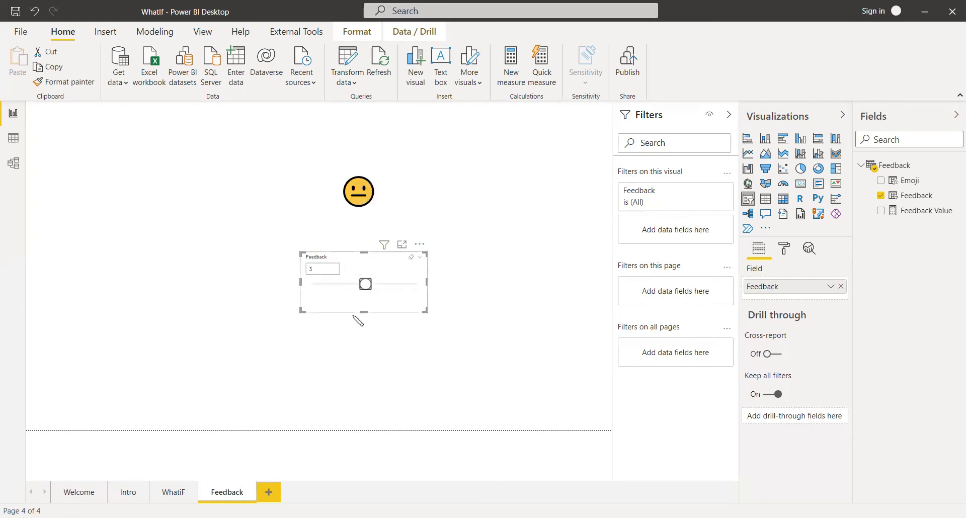
click(392, 291)
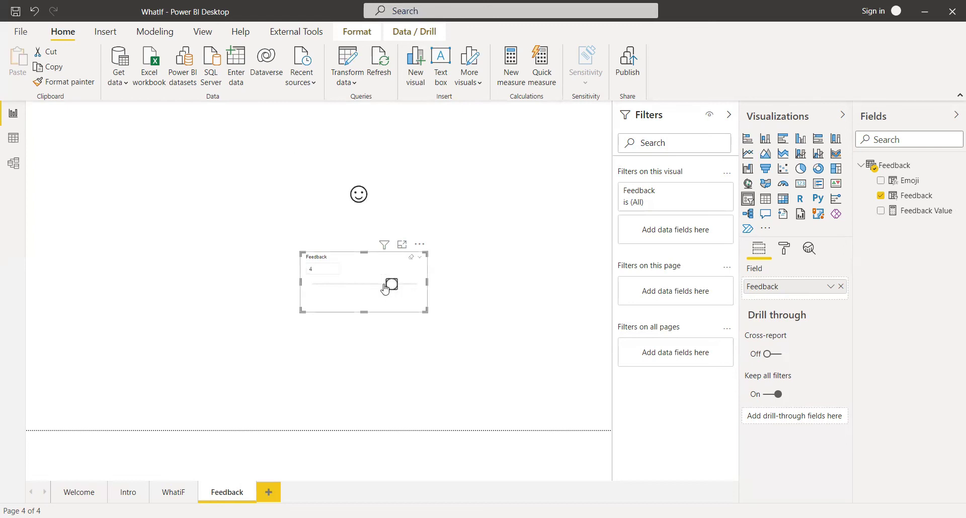
click(417, 284)
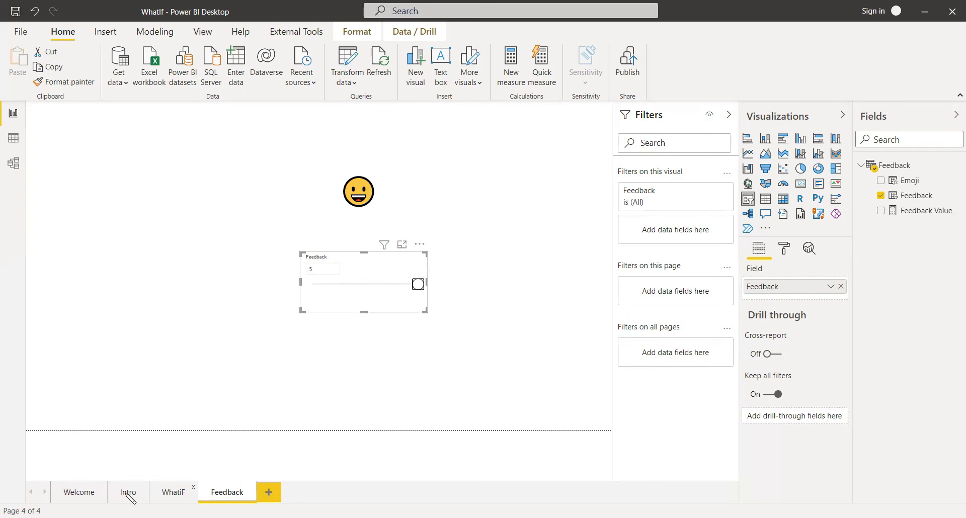
Step: Review the What If notes on the Intro page and return to the Feedback page
click(172, 492)
click(128, 493)
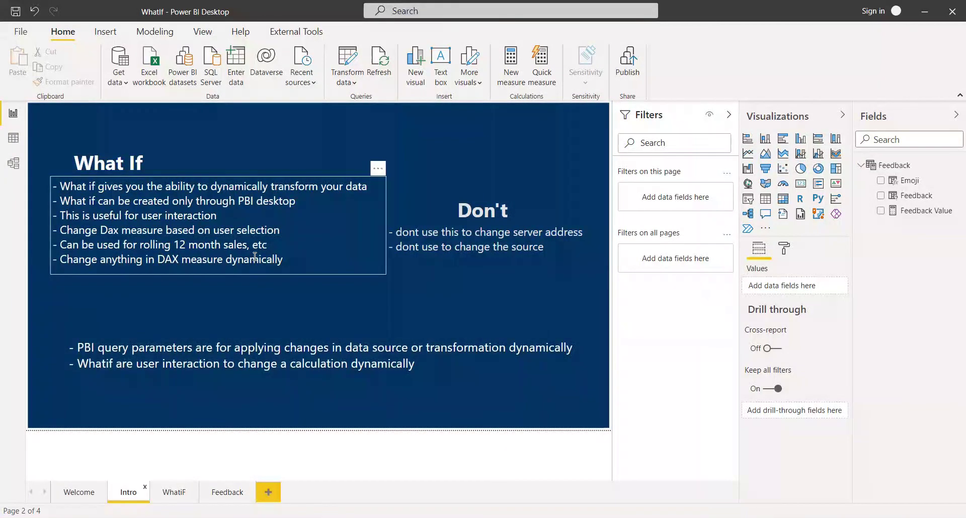
click(229, 492)
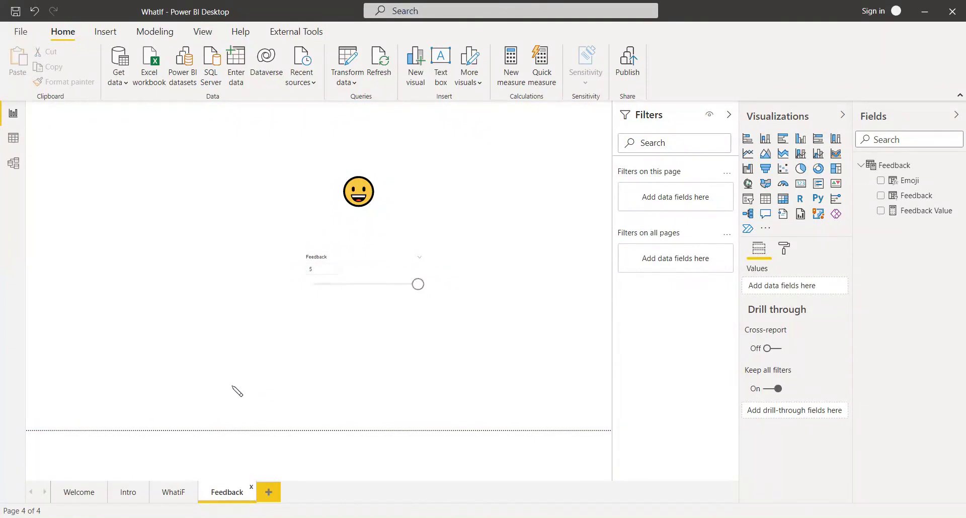